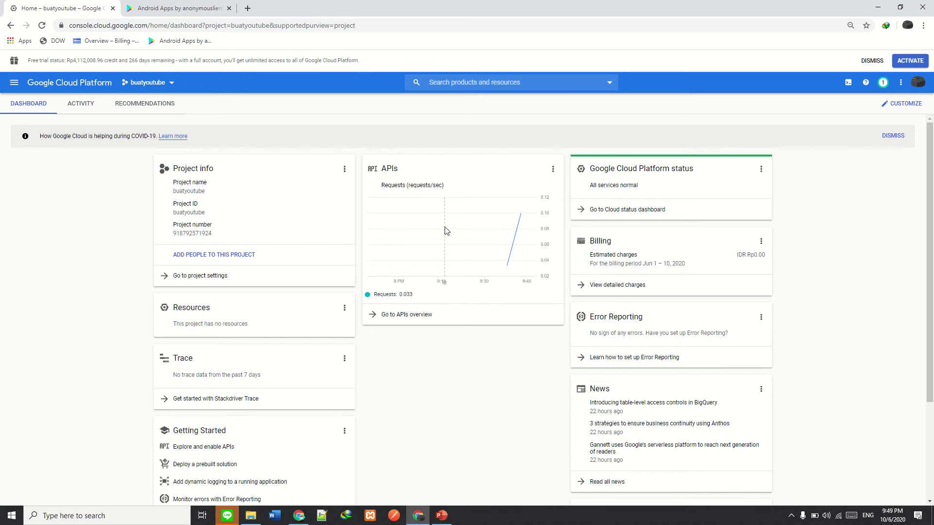
Open the Cloud Storage browser for the buatyoutube project.
click(14, 84)
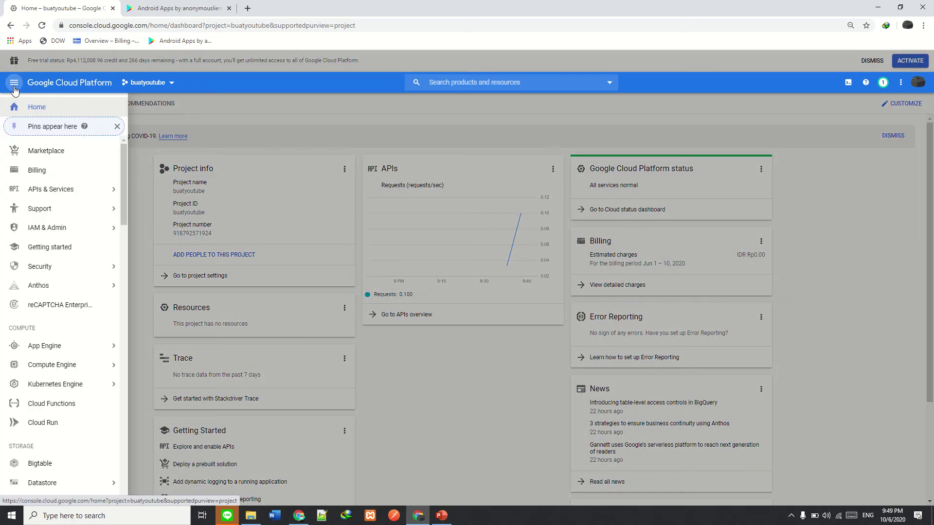
scroll(58, 185, down, 3)
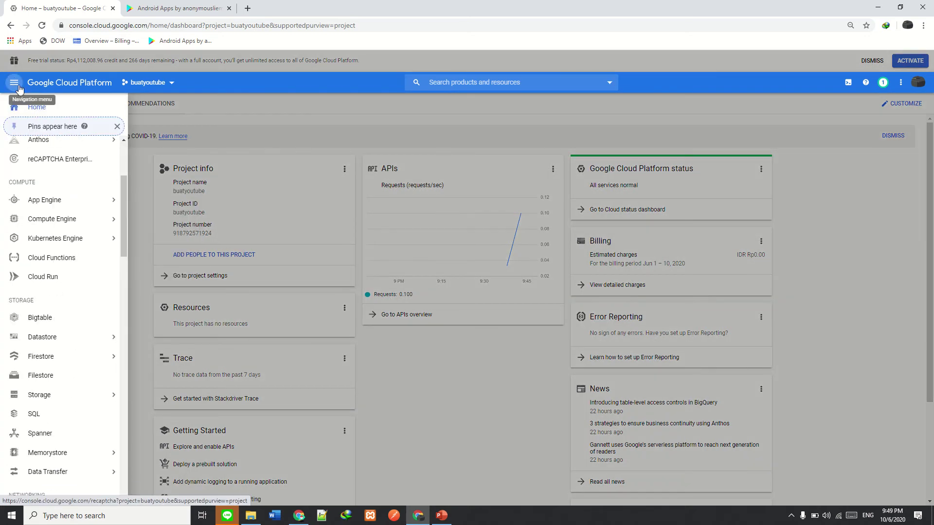
scroll(58, 341, down, 1)
click(42, 347)
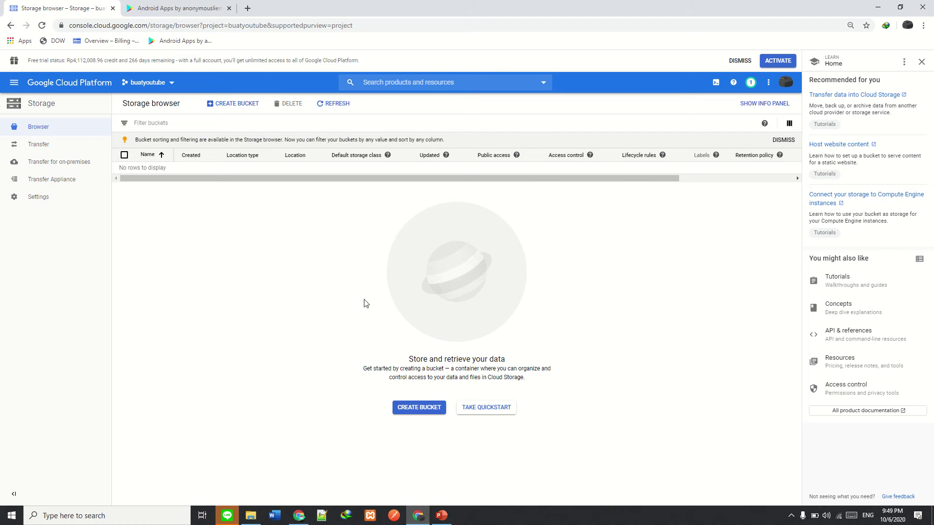
Start creating a storage bucket and name it bucket-saya-baru.
click(407, 414)
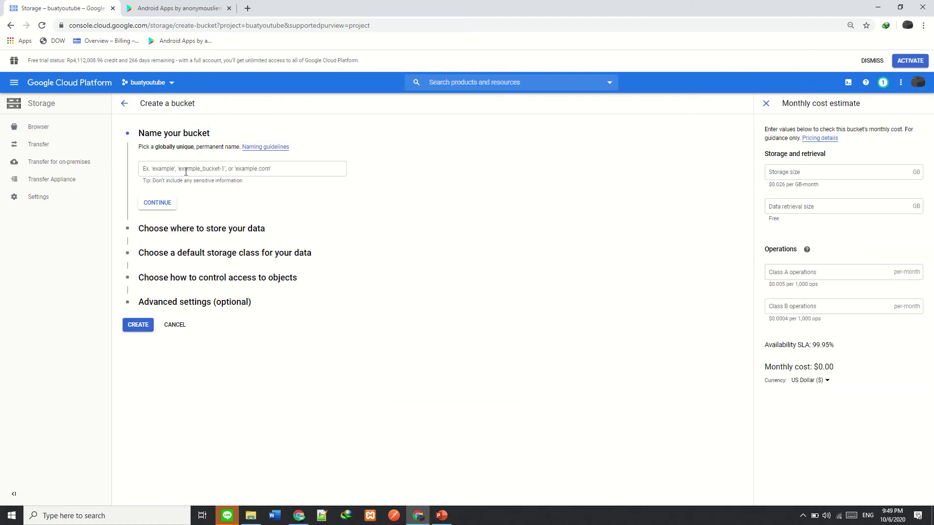
click(188, 171)
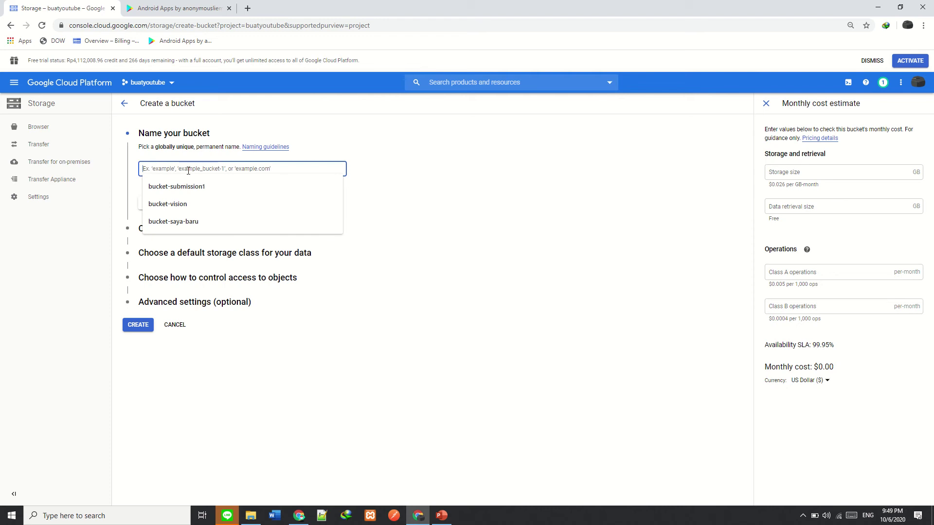
text(bucket)
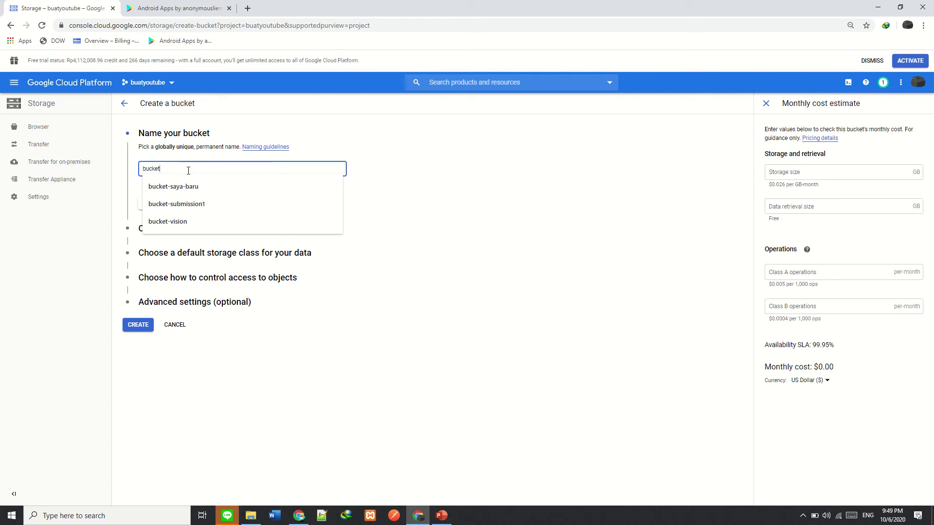
key(Down)
key(Return)
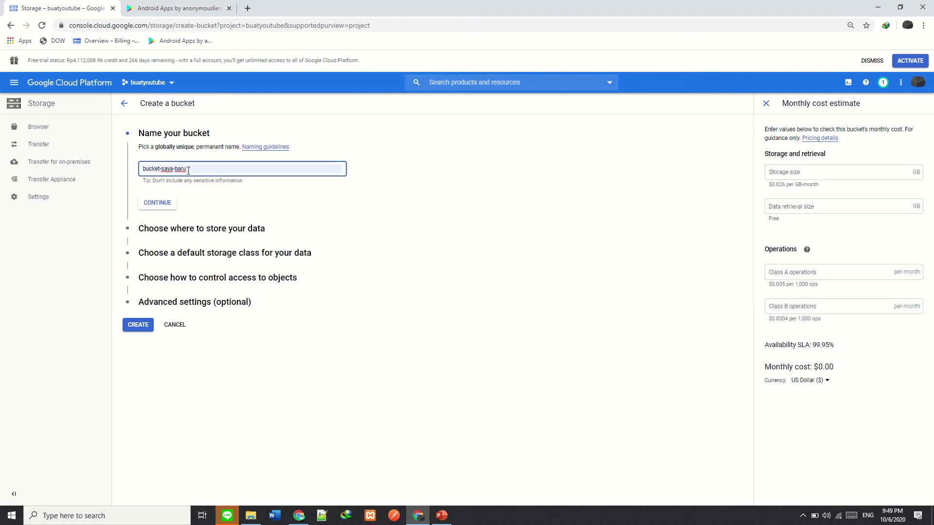
click(171, 207)
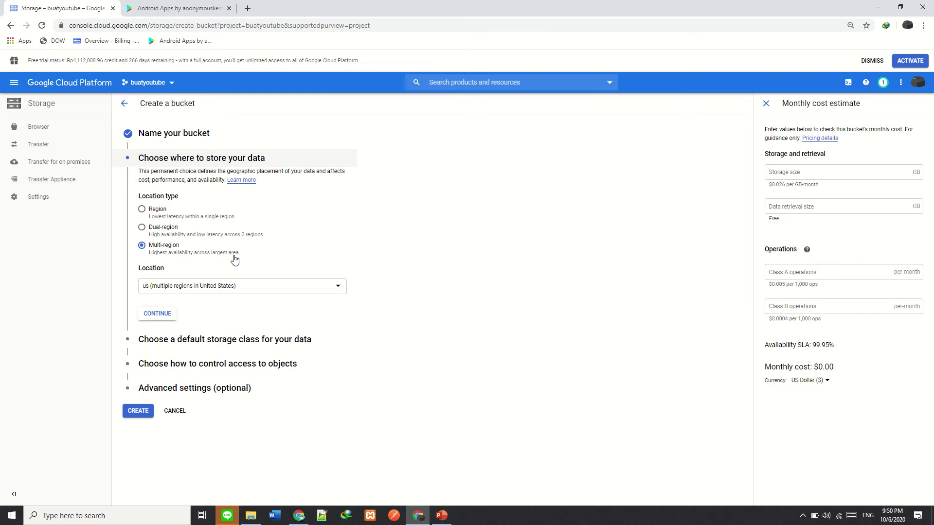
Choose the location us (multiple regions in United States), accept the default storage class, access control and encryption, and create the bucket.
click(174, 290)
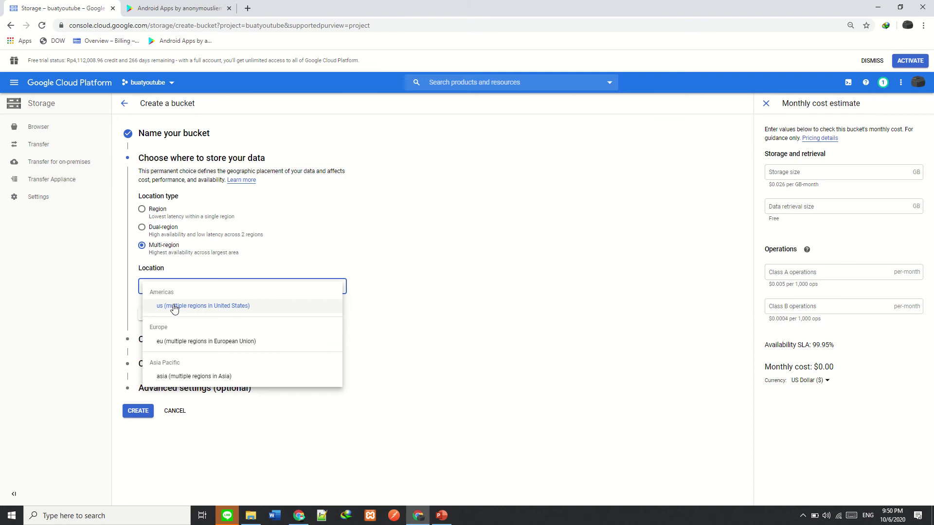
click(173, 305)
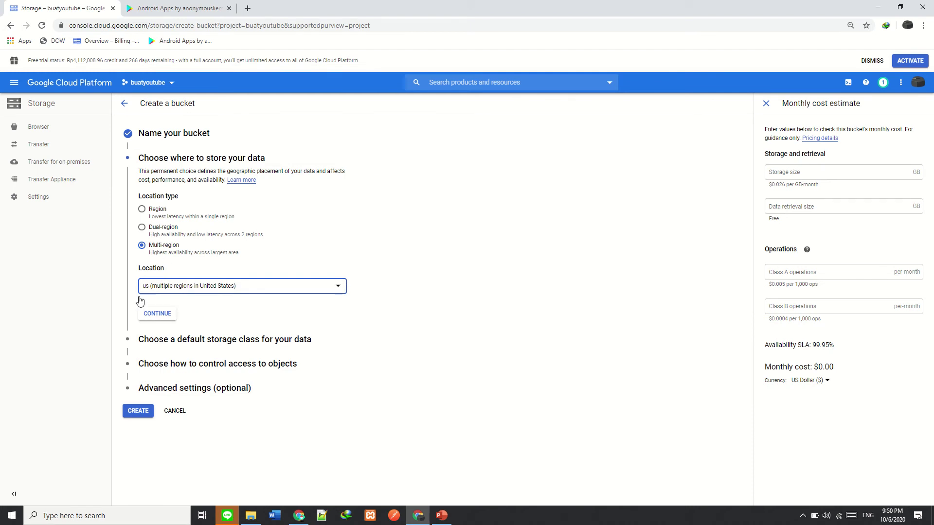
click(150, 314)
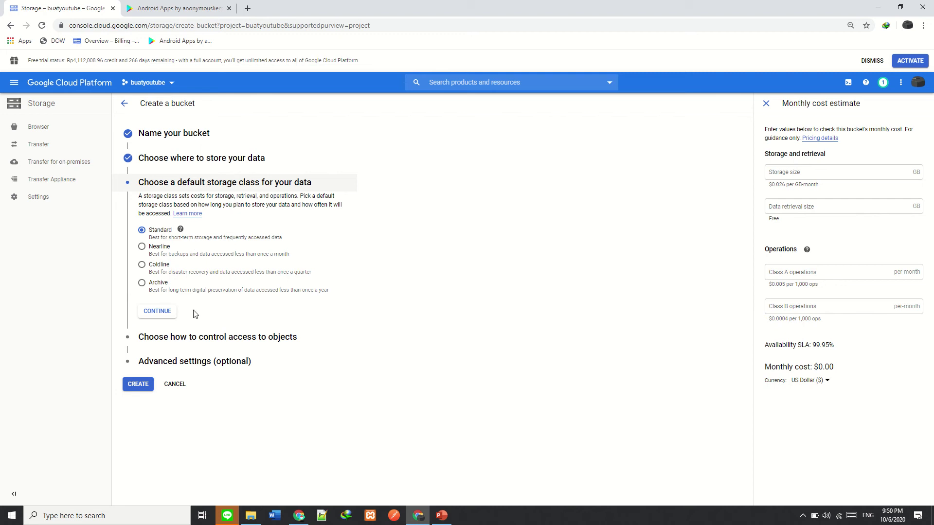
click(166, 318)
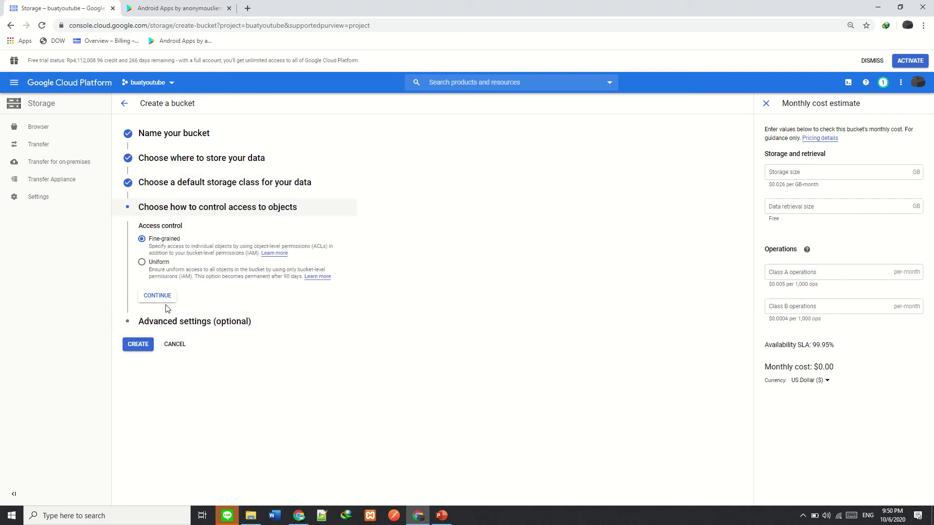
click(162, 300)
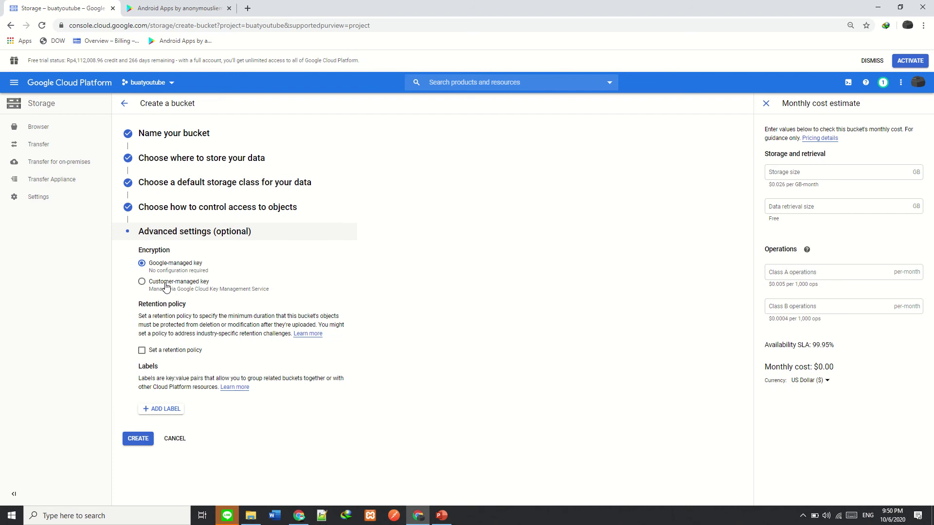
click(143, 441)
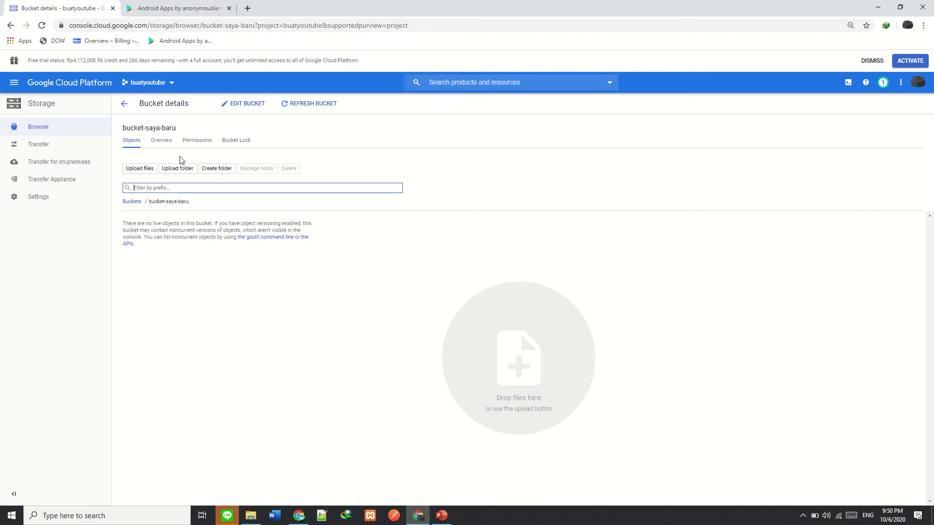
Upload 800px-Ada_Lovelace_portrait.jpg from the Pictures folder to the bucket and dismiss the upload status.
drag(177, 136, 263, 242)
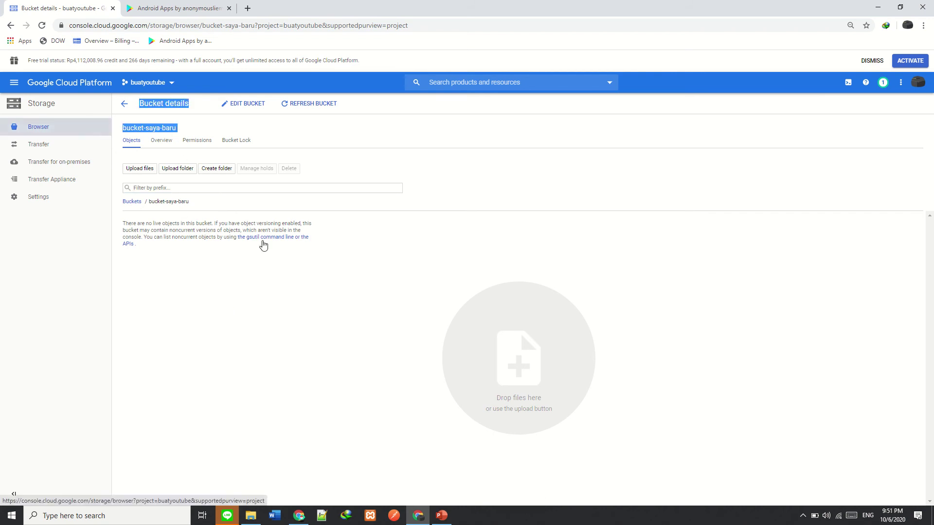
click(358, 350)
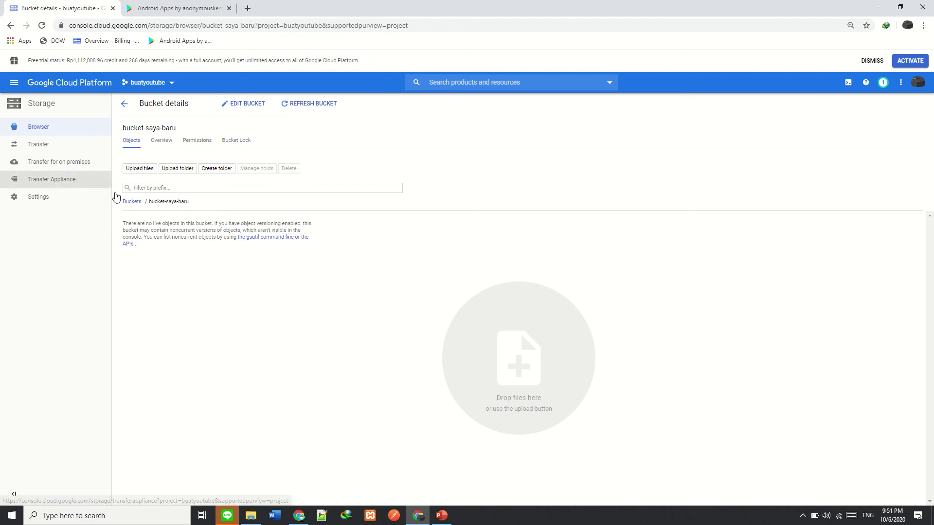
click(148, 169)
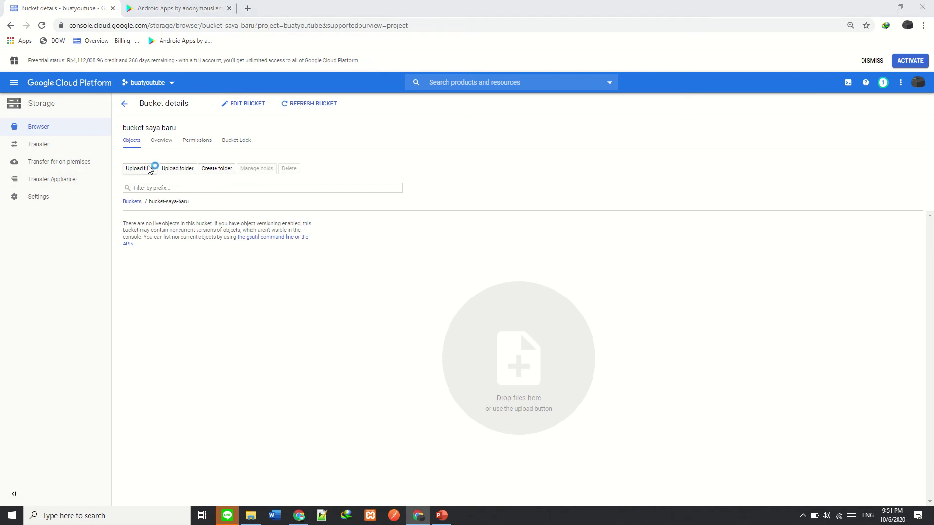
scroll(482, 258, down, 2)
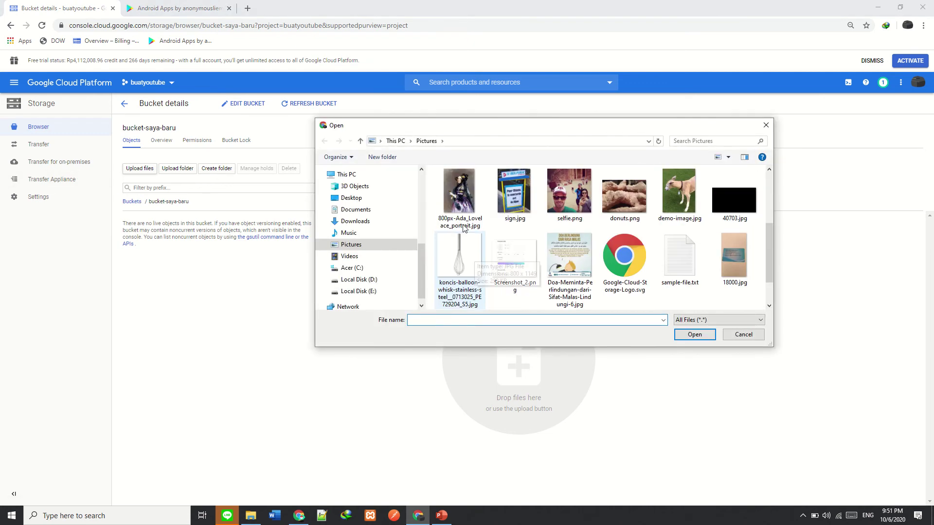
click(463, 206)
double_click(462, 206)
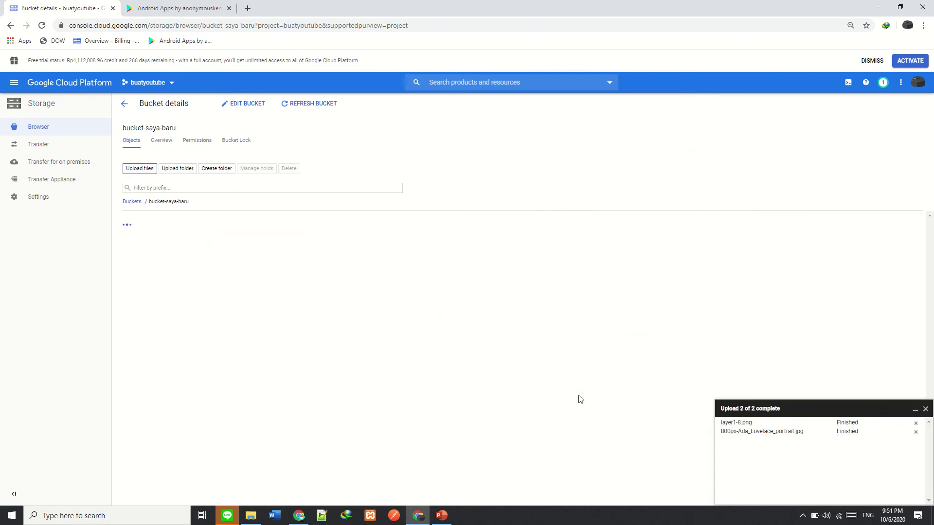
click(926, 410)
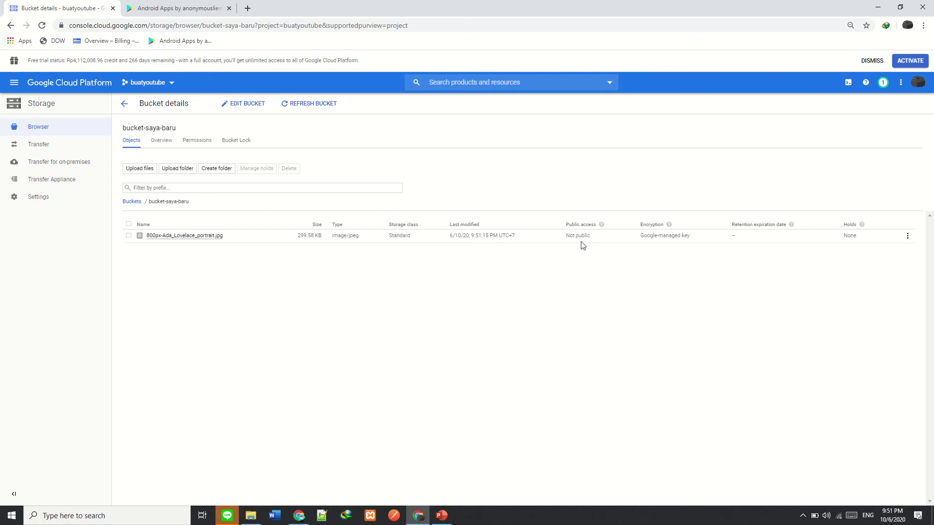
Add a User permission for allUsers with Reader access to 800px-Ada_Lovelace_portrait.jpg and save it.
click(907, 236)
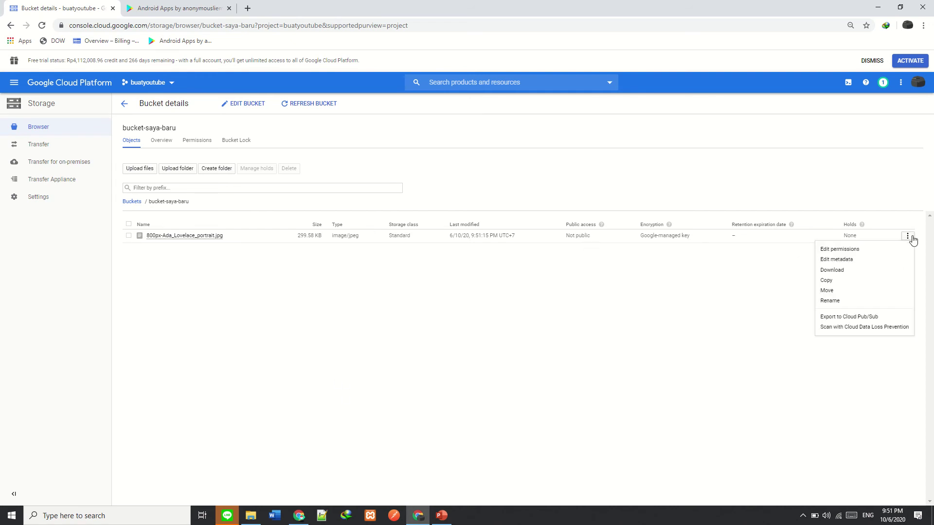
click(858, 252)
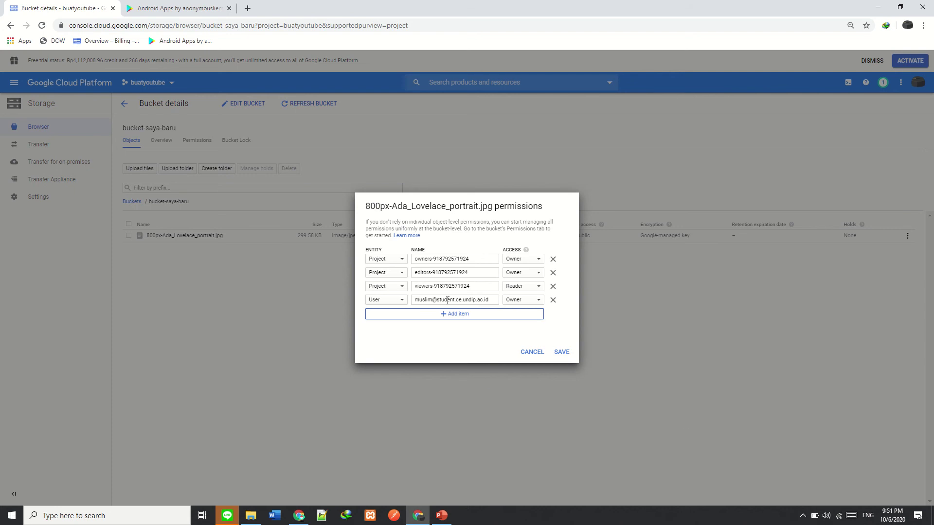
click(441, 314)
click(389, 310)
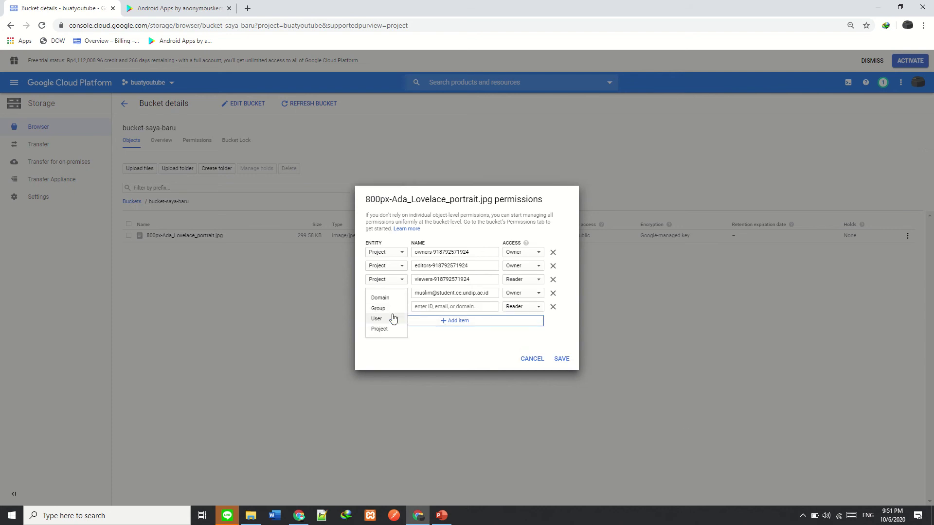
click(392, 319)
click(447, 306)
text(allUsers)
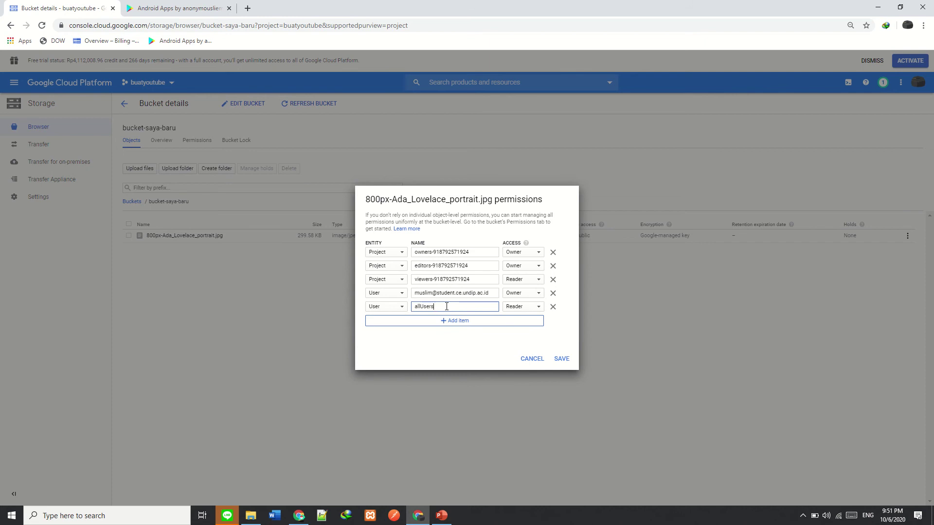
click(515, 317)
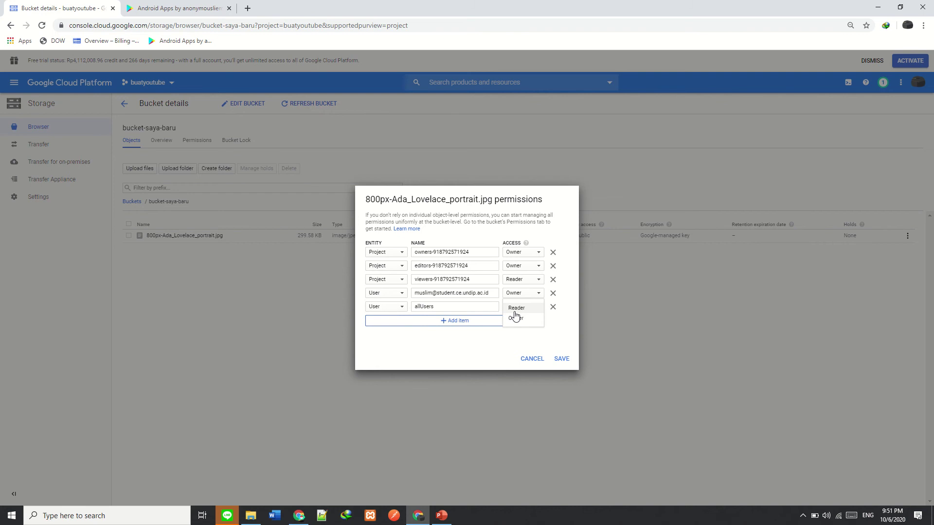
click(515, 312)
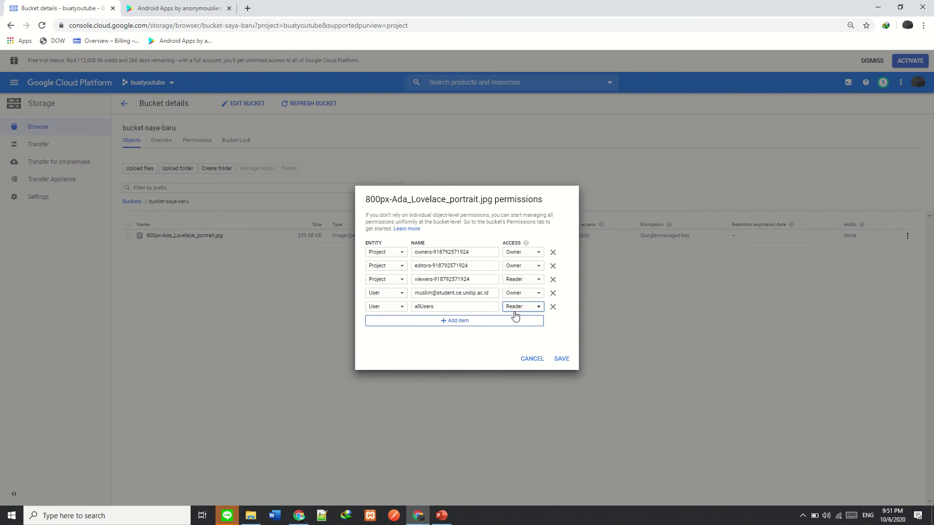
click(560, 359)
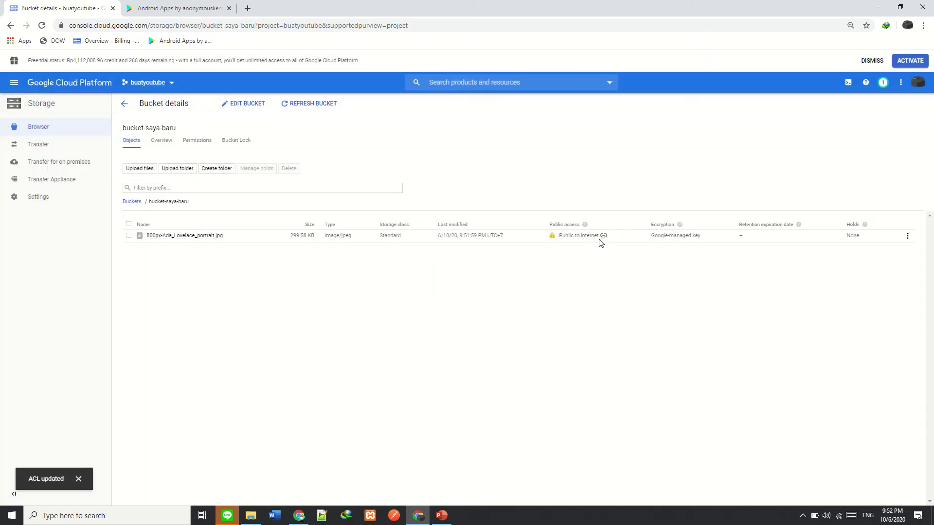
View the portrait image through its public link, check its web address, and return to the bucket details.
mouse_move(600, 242)
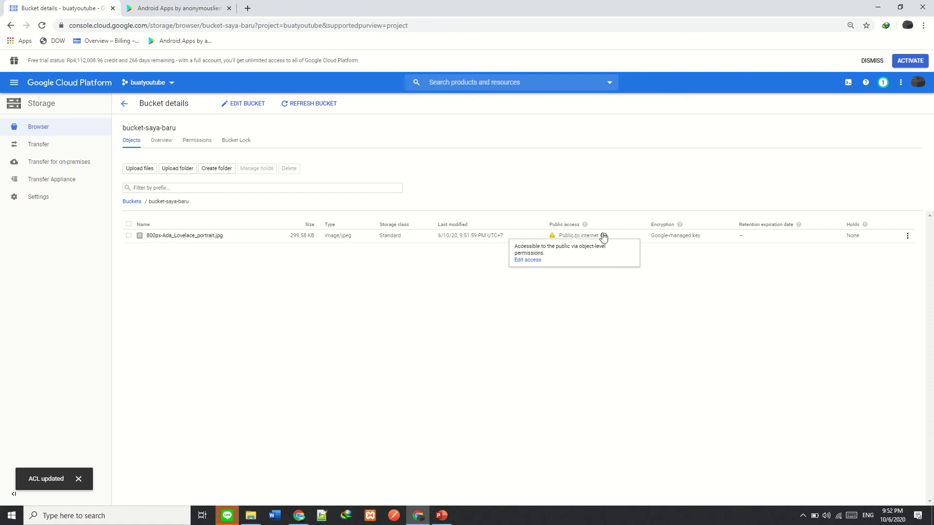
click(604, 236)
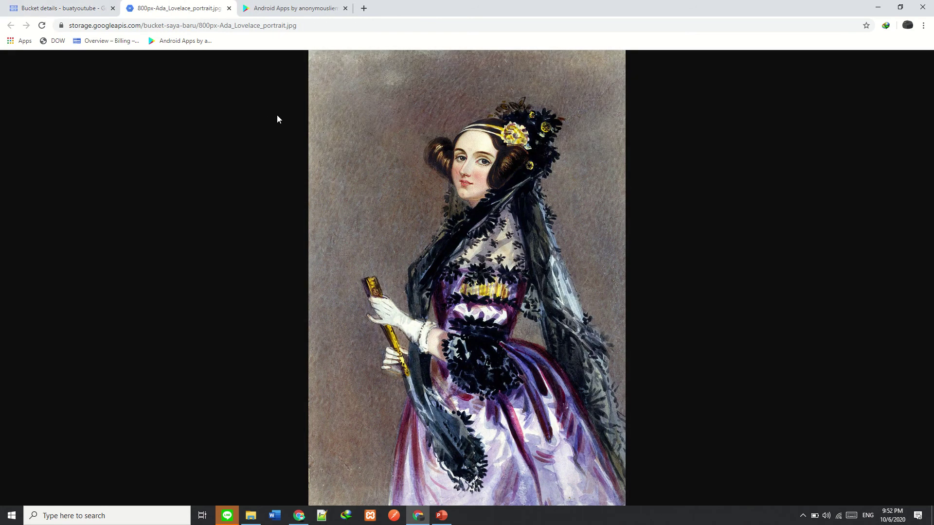
click(71, 6)
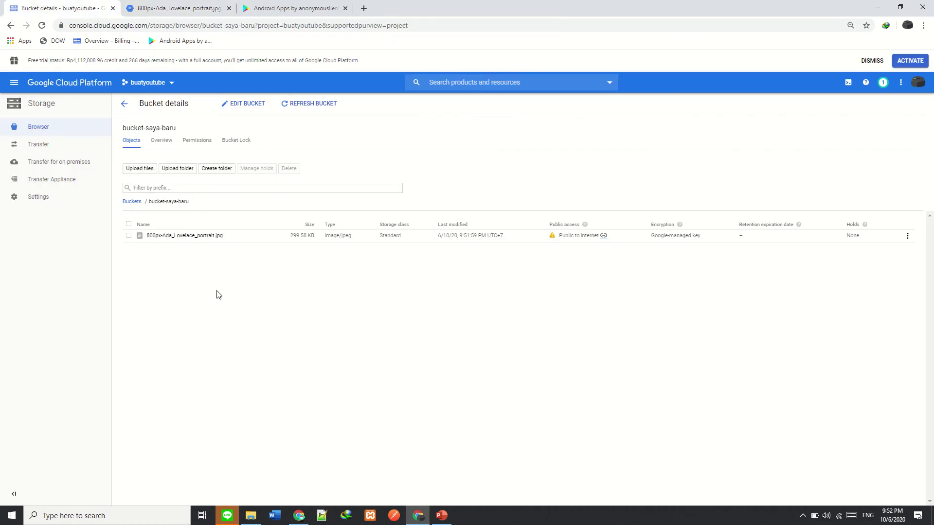
click(197, 7)
click(236, 25)
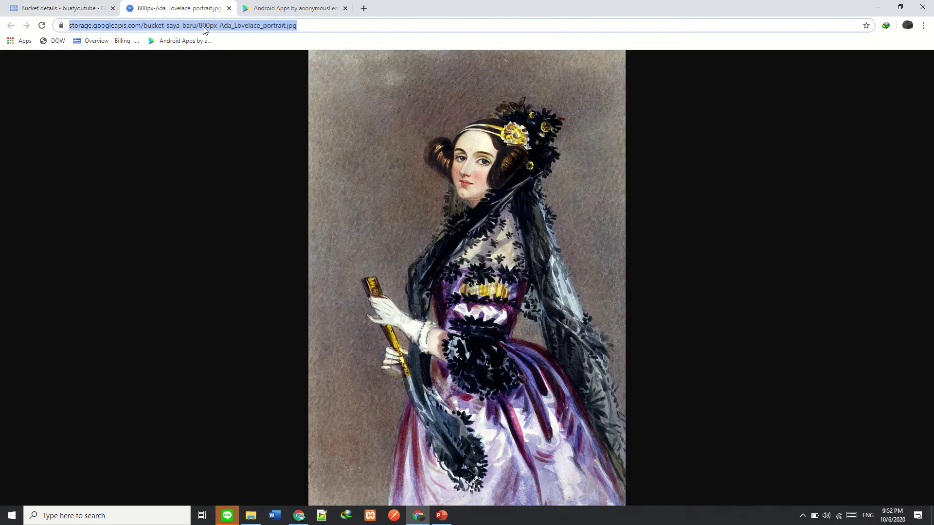
click(61, 8)
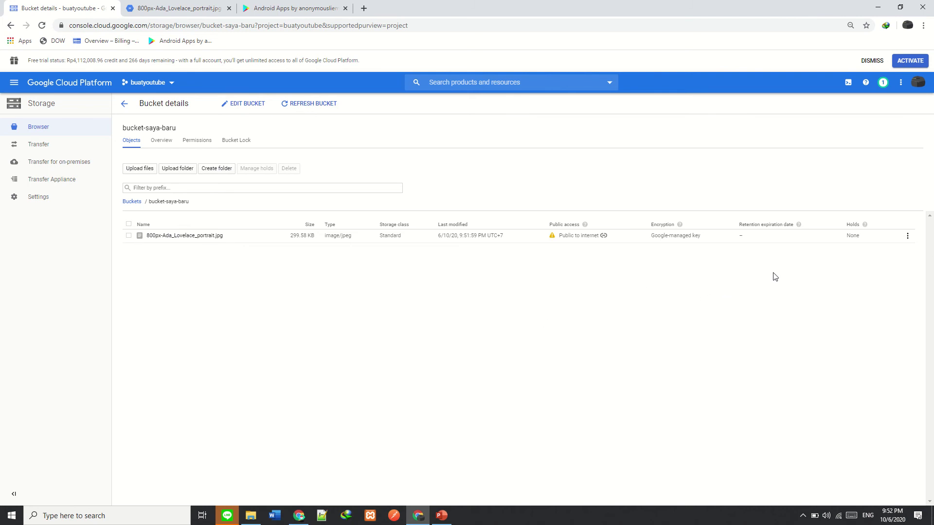
Rename the object 800px-Ada_Lovelace_portrait.jpg as foto.jpg.
click(907, 236)
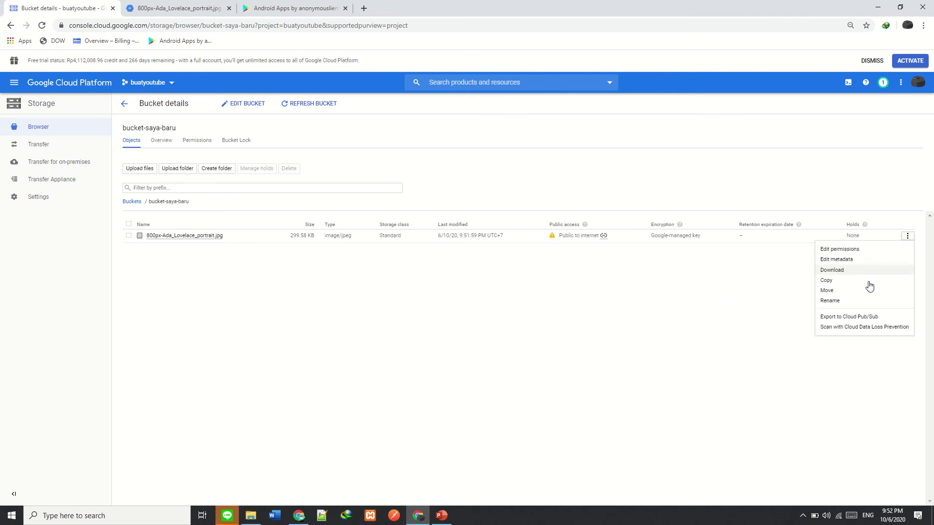
click(849, 302)
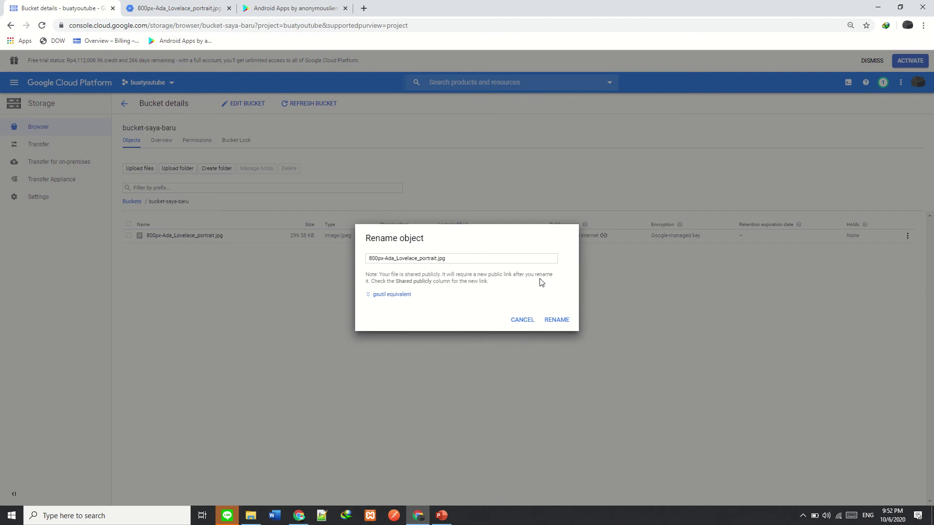
click(472, 261)
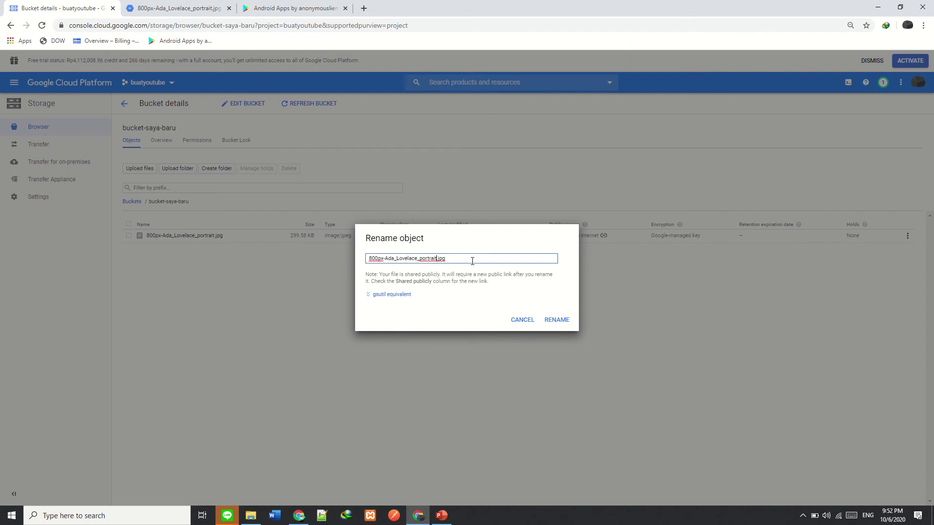
key(shift+Left)
key(shift+Left)
key(shift+Left)
key(shift+Left)
key(shift+Left)
key(shift+Left)
key(shift+Left)
key(shift+Left)
key(shift+Left)
key(shift+Left)
key(shift+Left)
key(shift+Left)
key(shift+Left)
key(shift+Left)
key(shift+Left)
key(shift+Left)
key(shift+Left)
key(shift+Left)
key(shift+Left)
key(shift+Left)
text(fot)
click(559, 320)
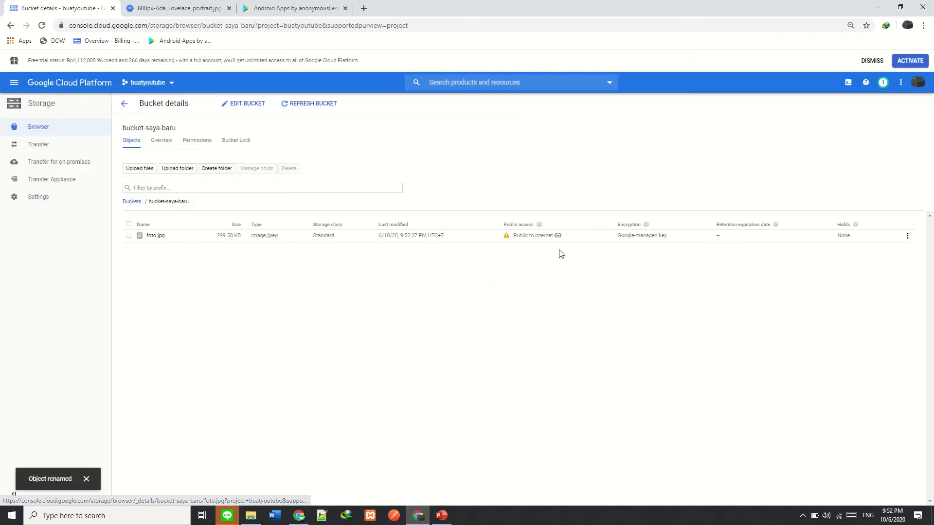
View foto.jpg through its public link, check its web address, and return to the bucket details.
click(557, 236)
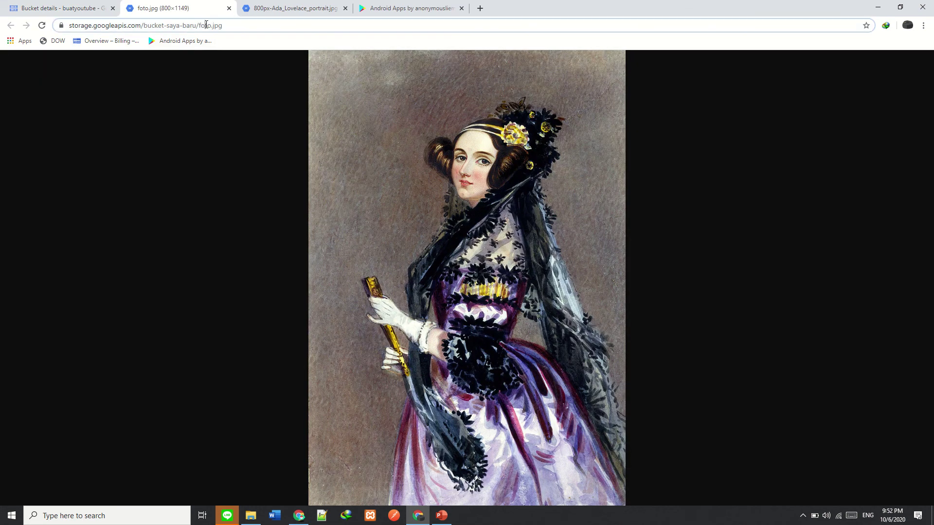
click(207, 25)
click(227, 26)
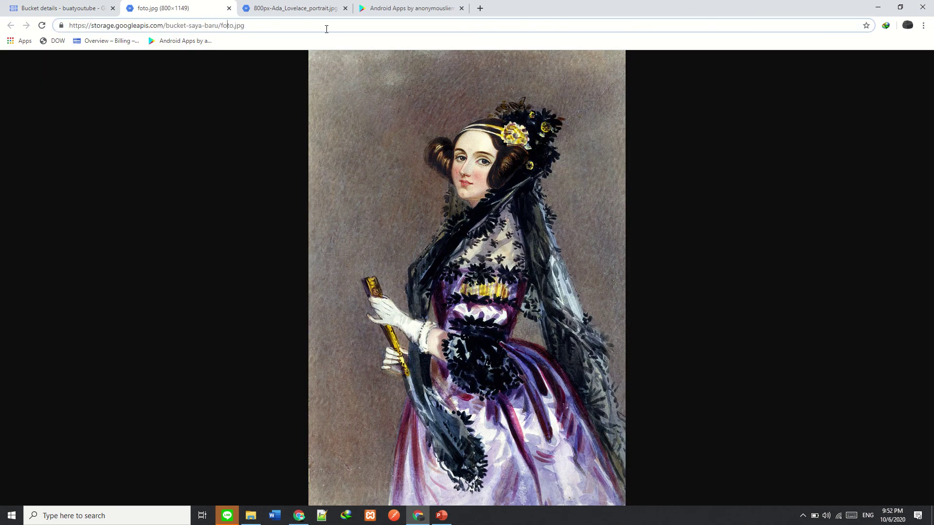
drag(70, 24, 202, 26)
click(228, 27)
click(75, 5)
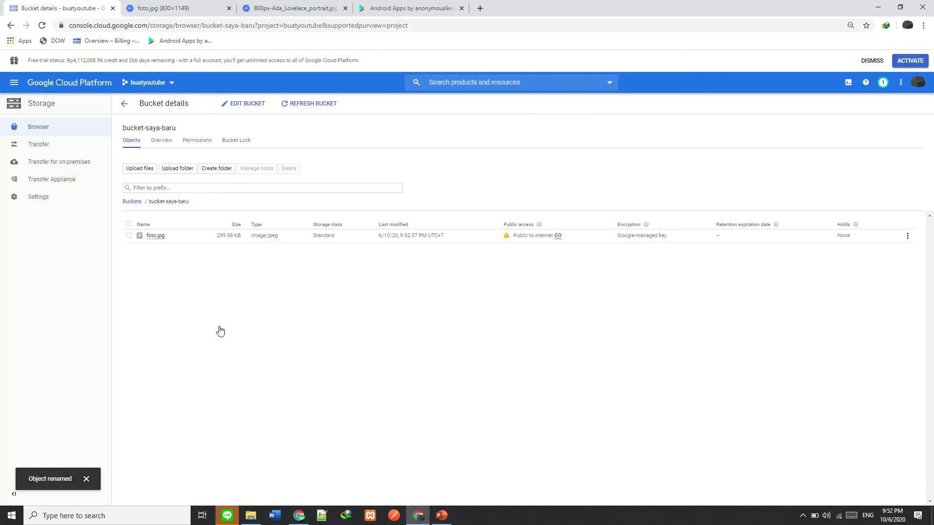
Create a folder named folder1 in bucket-saya-baru and open it.
click(223, 176)
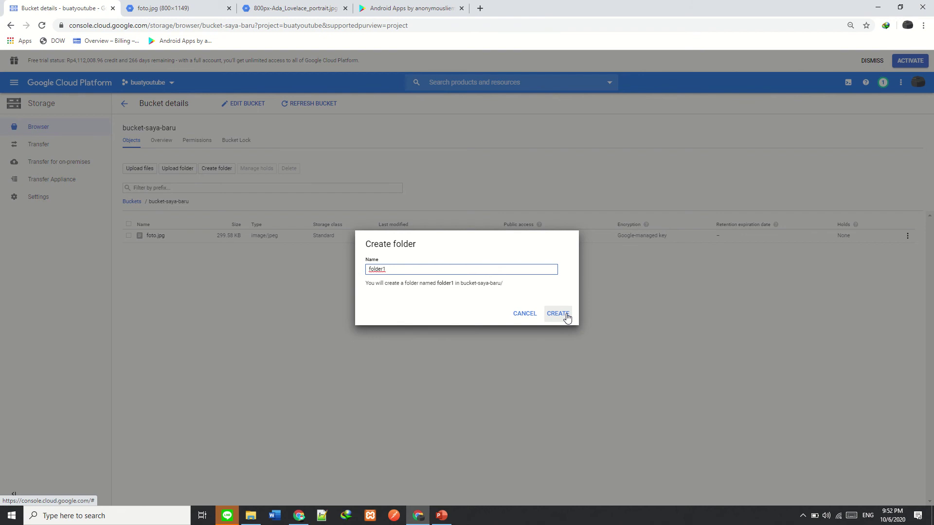
click(566, 314)
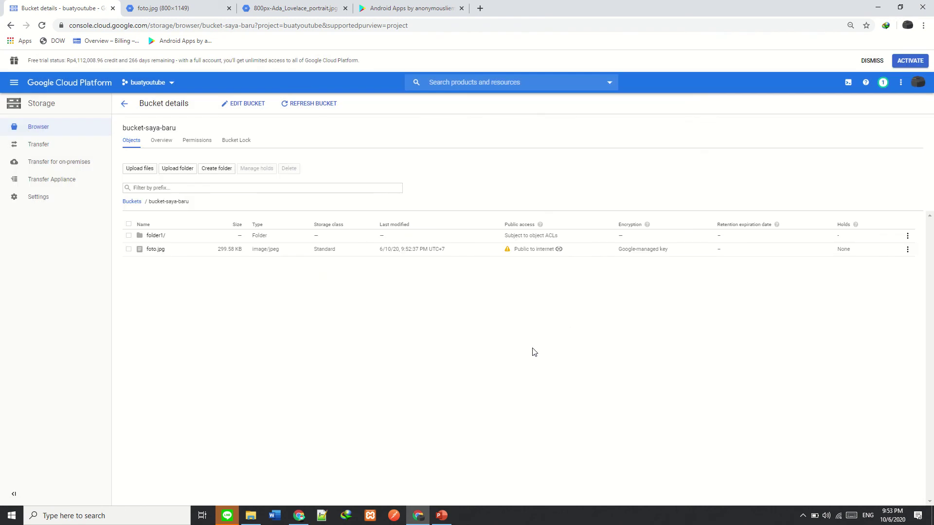
click(148, 237)
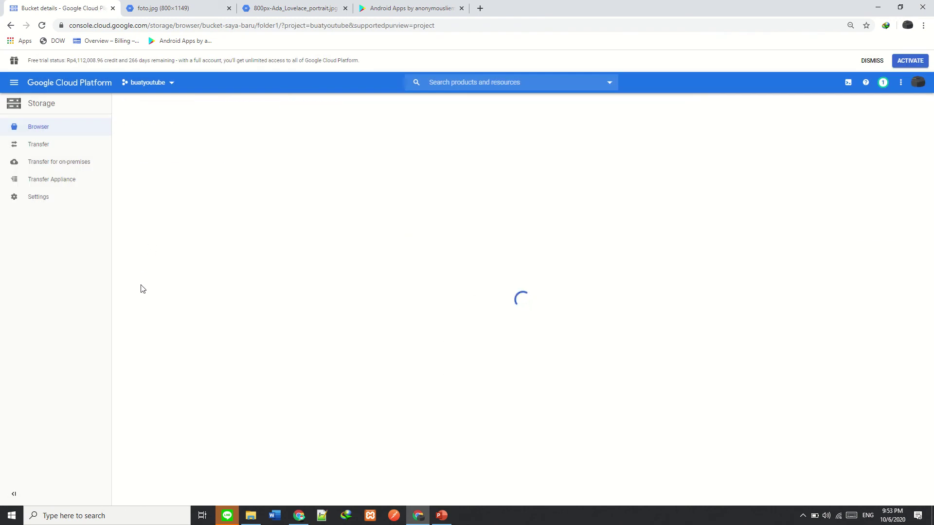
Upload Google_Cloud_Storage_logo.png from the Pictures folder to folder1 and dismiss the upload status.
click(147, 169)
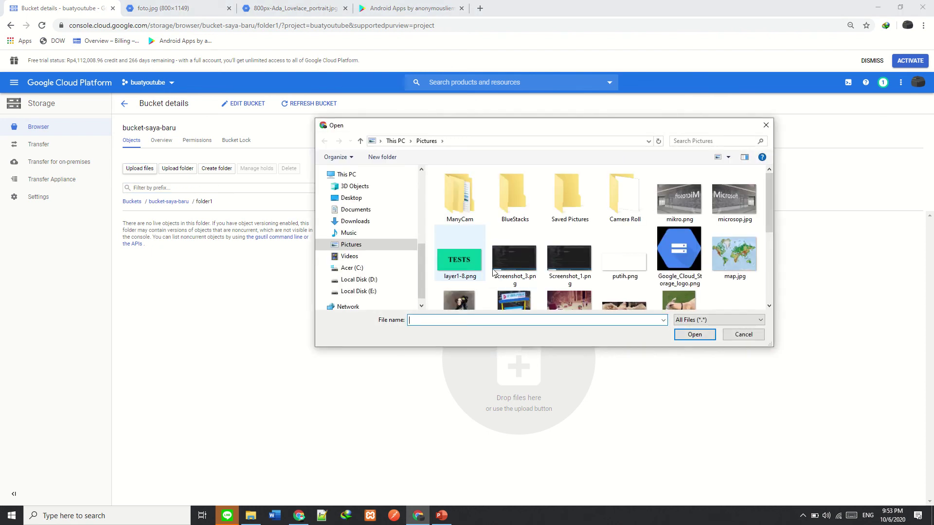
double_click(682, 258)
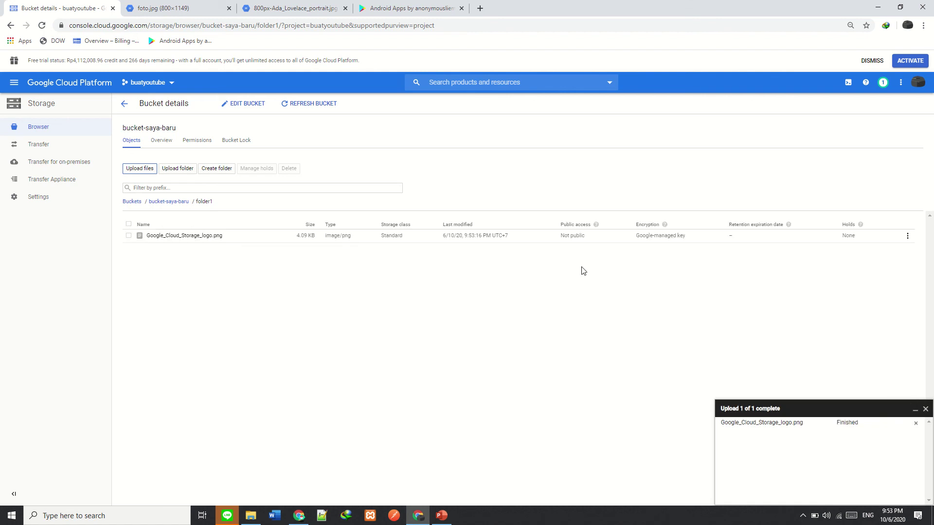
click(926, 409)
click(907, 235)
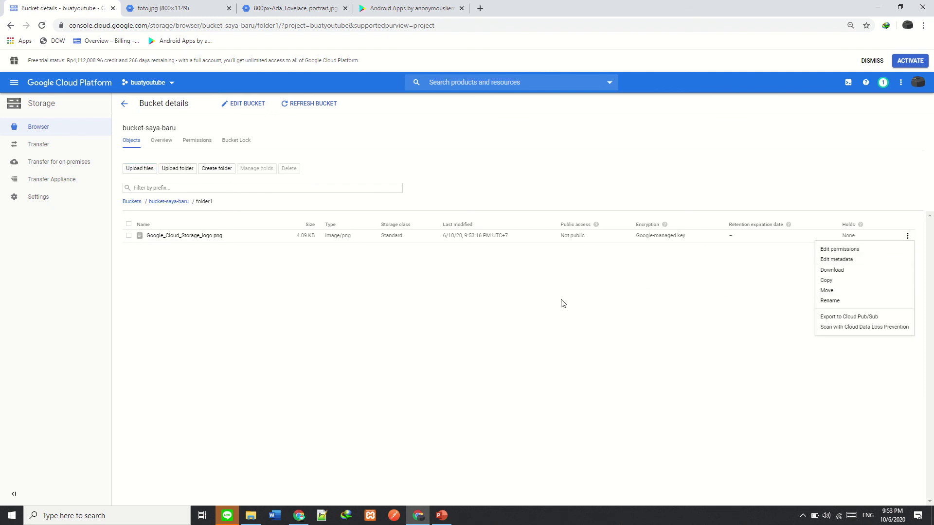
click(577, 314)
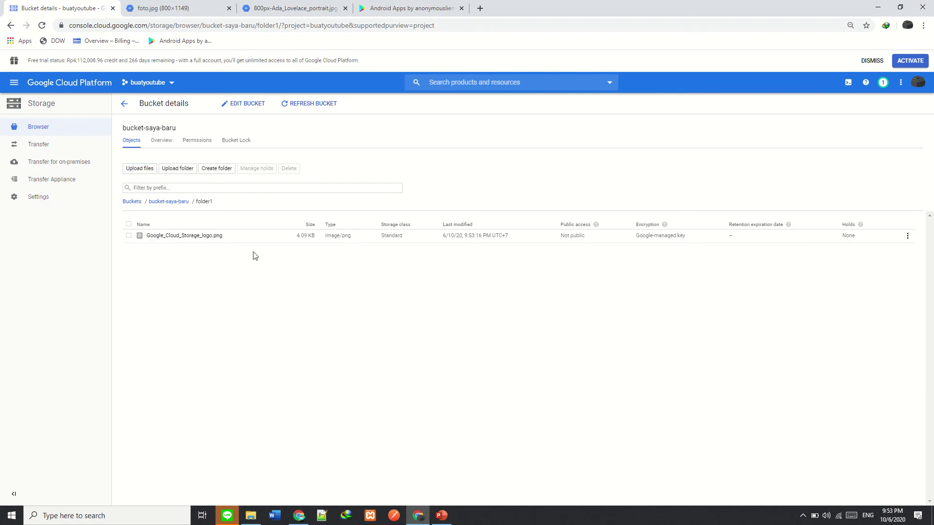
Copy foto.jpg from the root of bucket-saya-baru into folder1 as Copy of foto.jpg, keeping the source permissions.
click(152, 201)
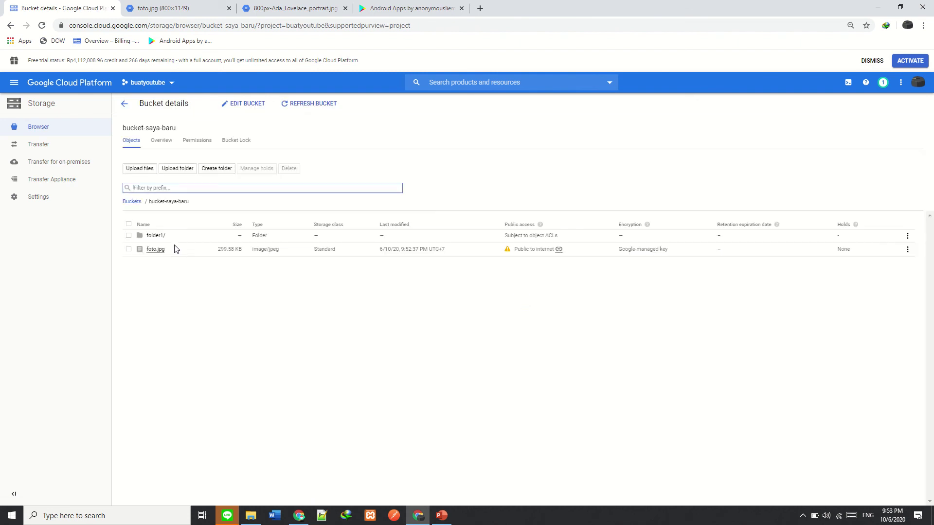
click(129, 250)
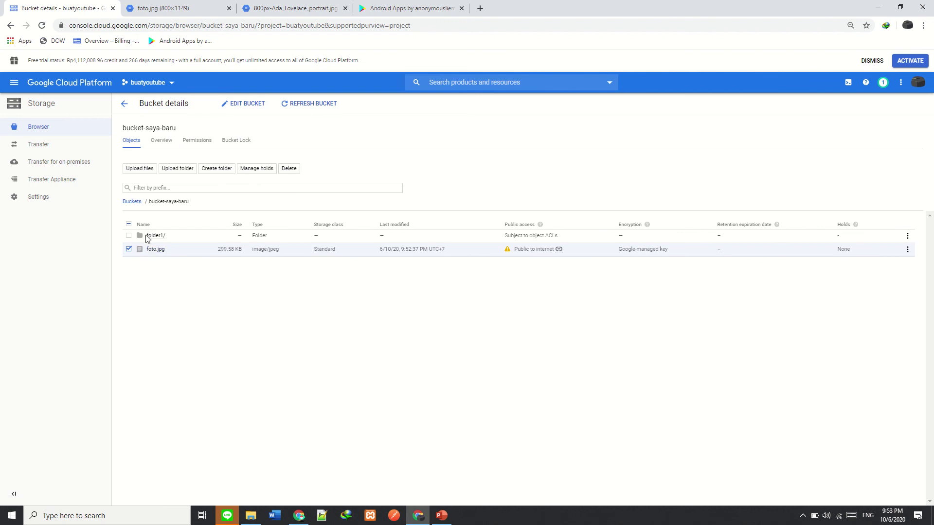
click(906, 250)
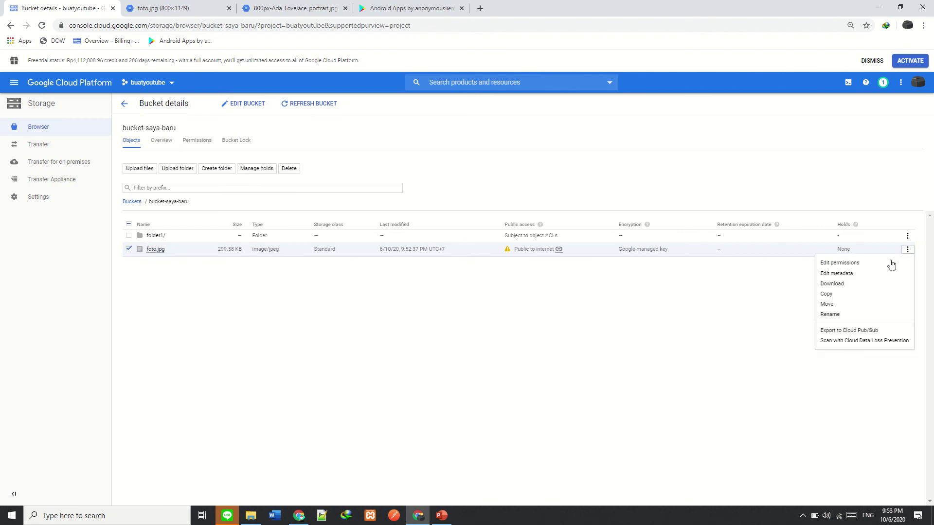
click(831, 302)
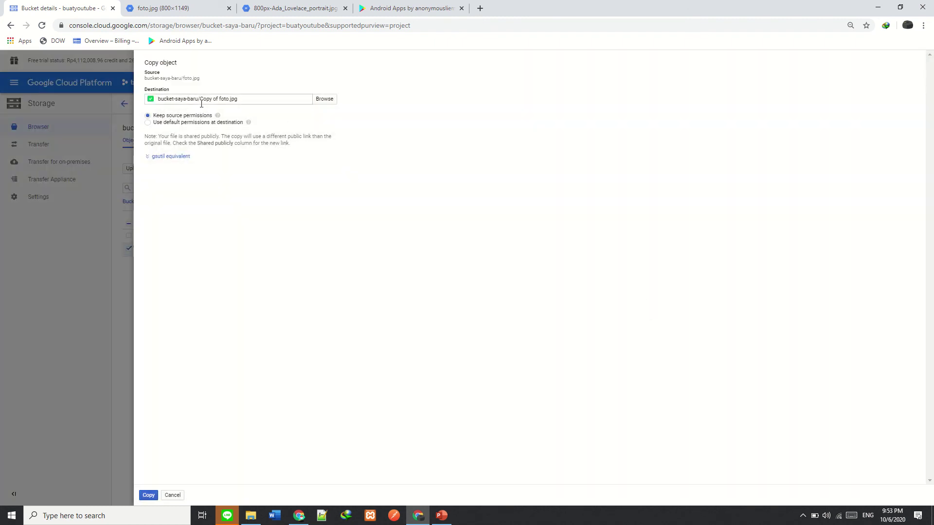
click(318, 99)
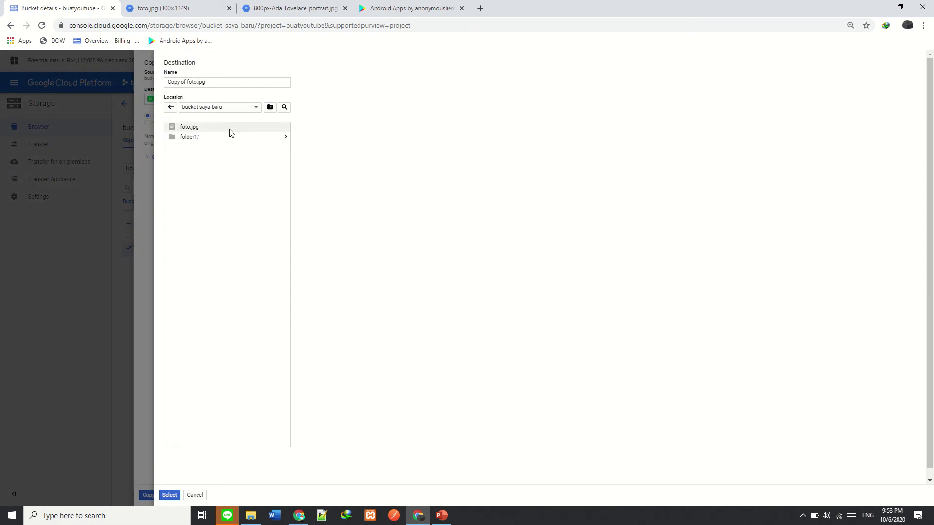
click(193, 139)
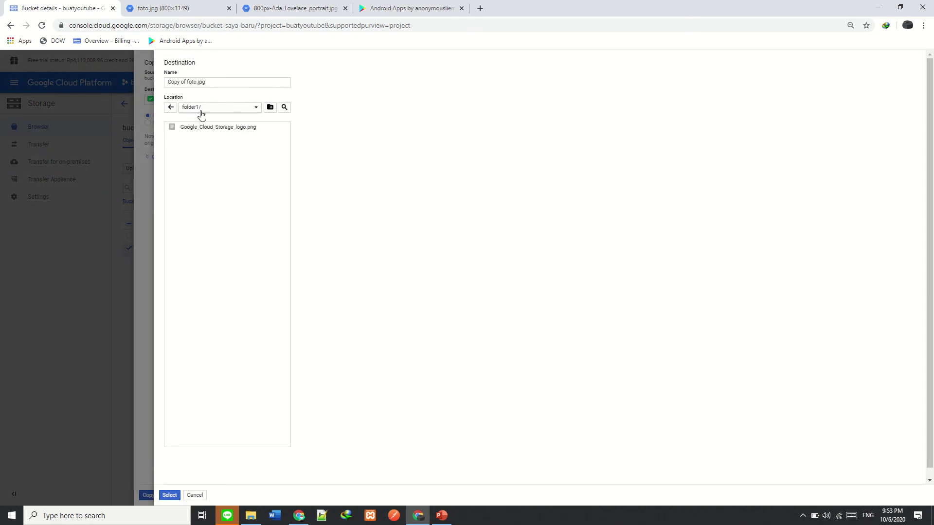
click(170, 495)
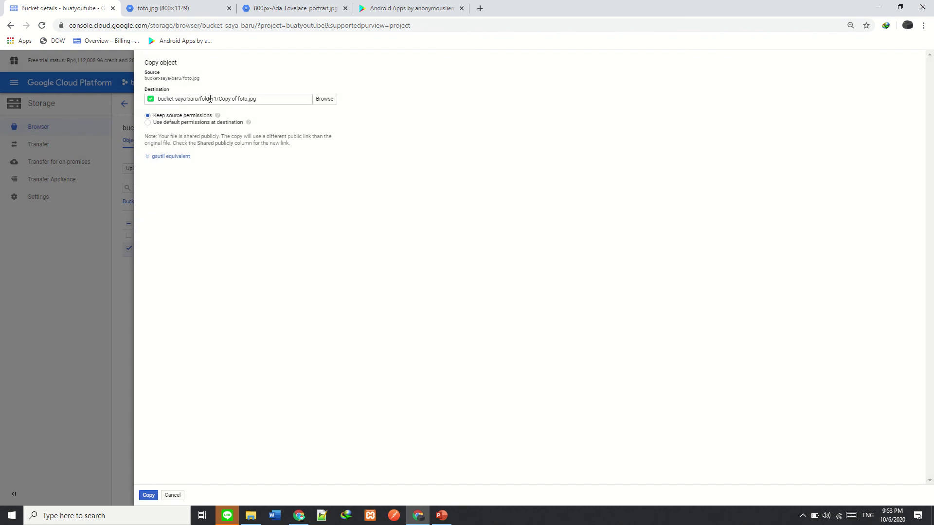
click(243, 101)
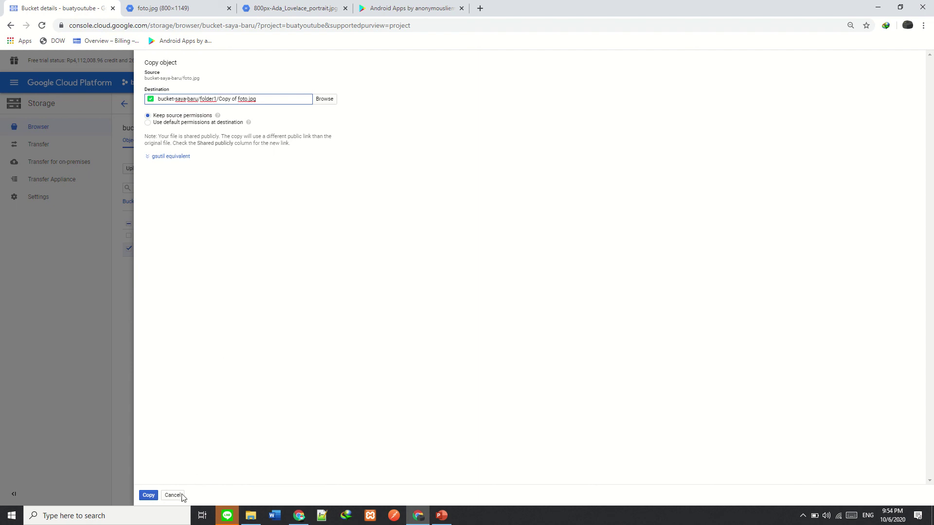
click(150, 497)
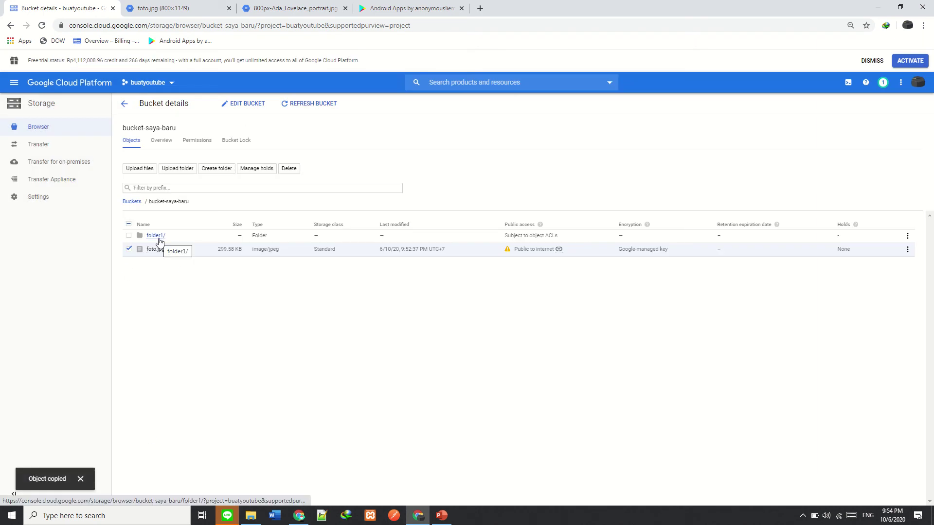
View Copy of foto.jpg in folder1 through its public link, check the folder in its web address, and return to the bucket details.
click(156, 236)
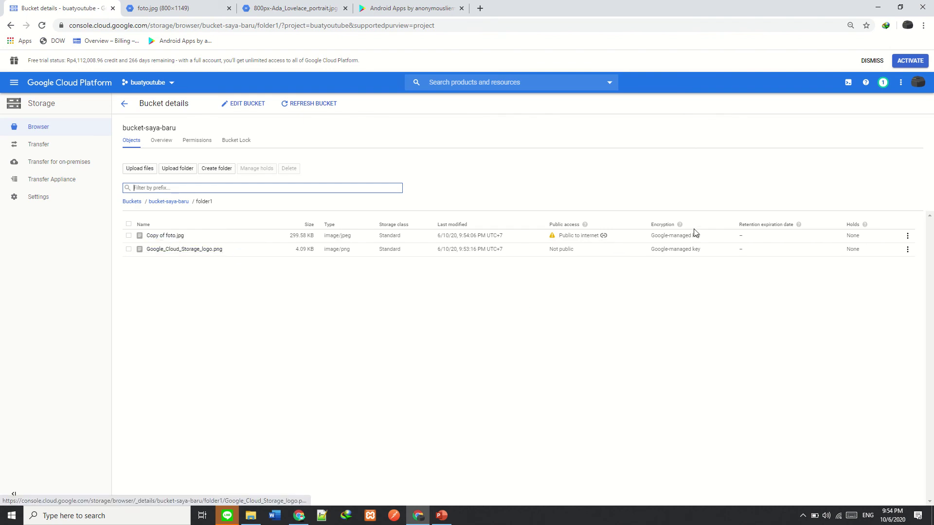
click(603, 236)
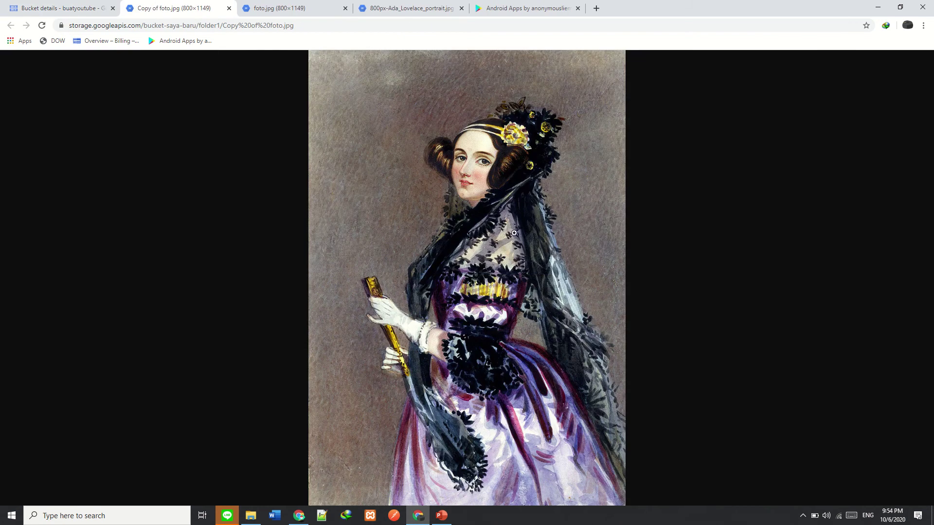
double_click(208, 26)
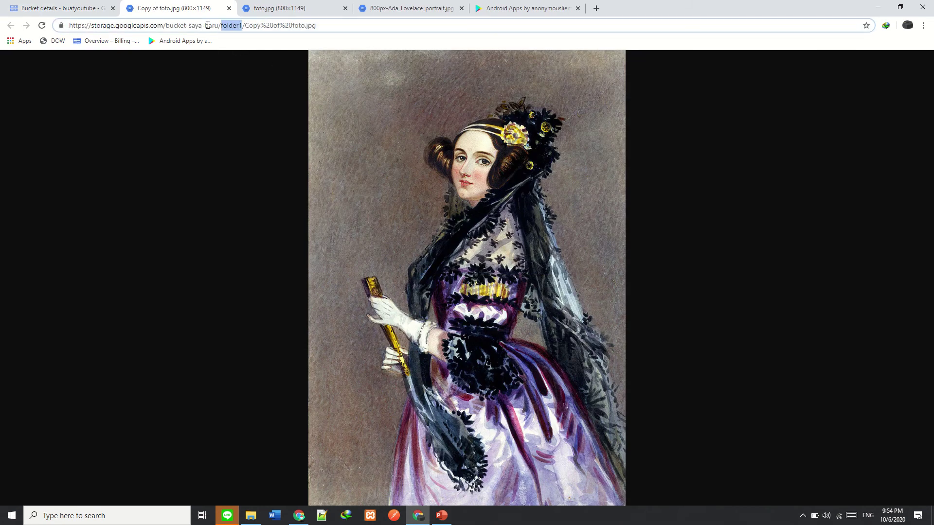
click(73, 8)
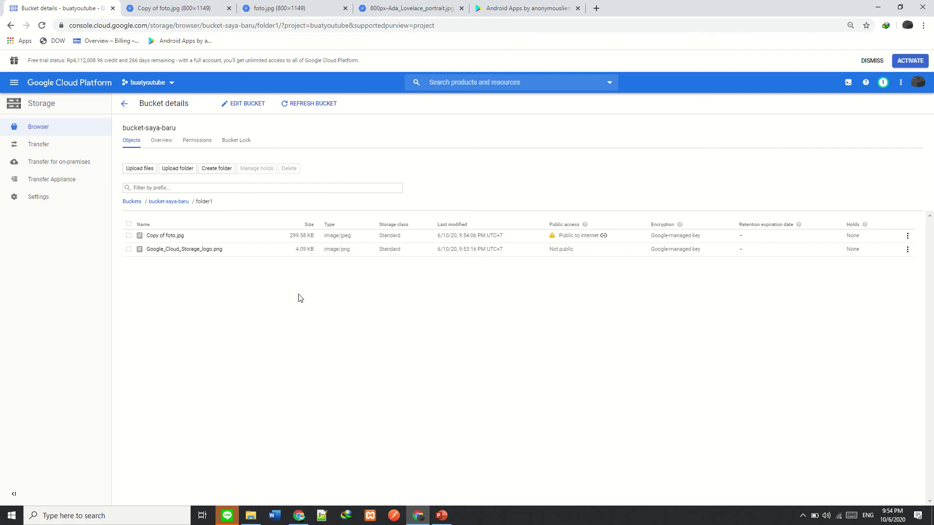
Delete Copy of foto.jpg and Google_Cloud_Storage_logo.png from folder1, then reopen bucket-saya-baru from the bucket list.
click(129, 236)
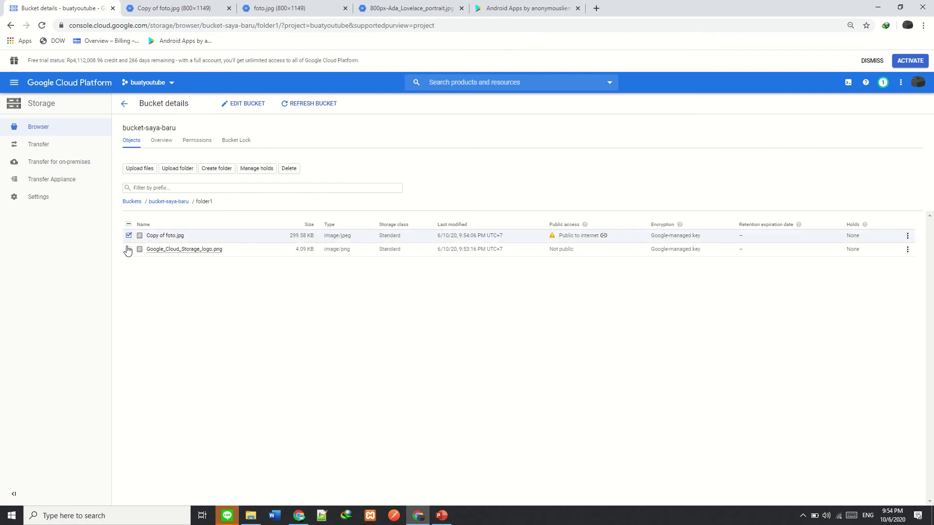
click(128, 249)
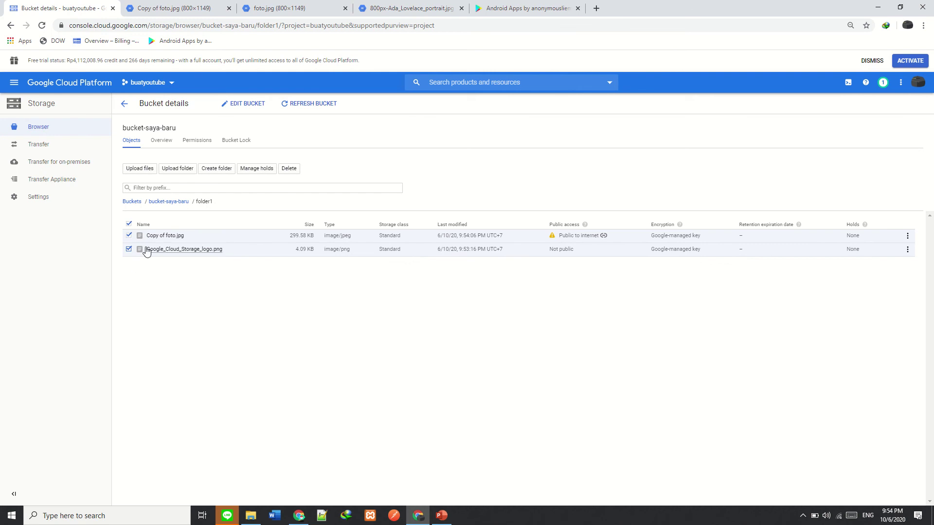
click(295, 169)
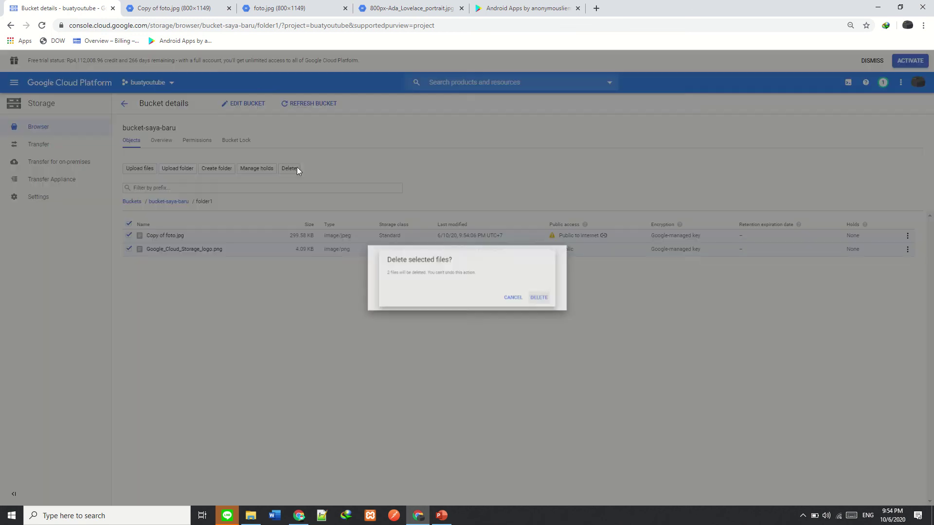
click(549, 305)
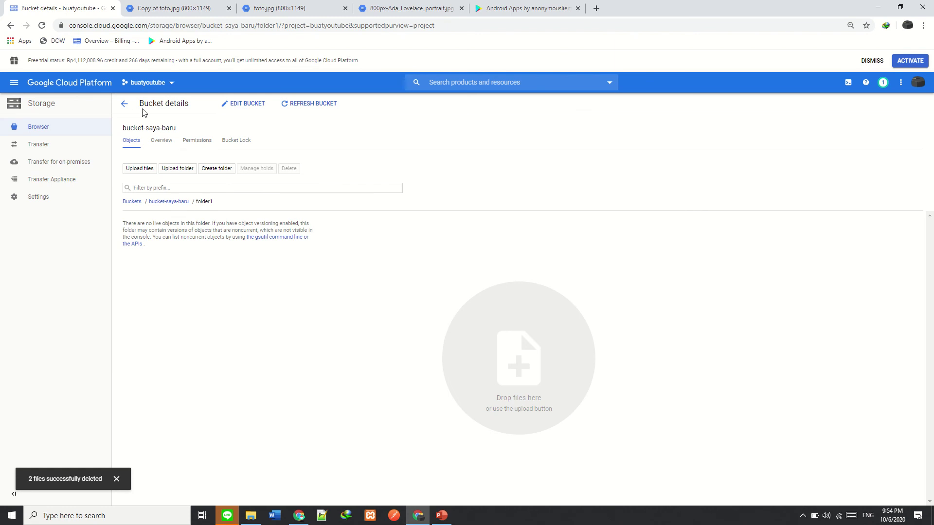
click(126, 104)
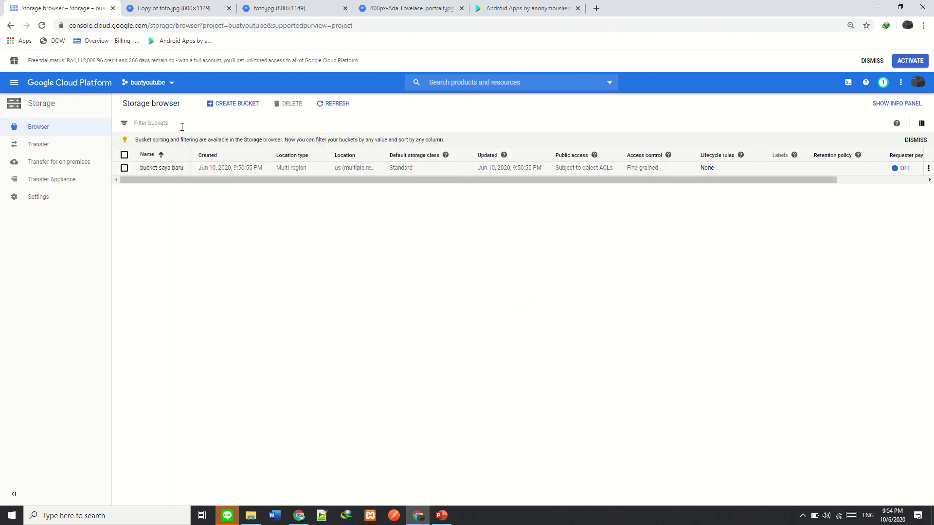
click(167, 168)
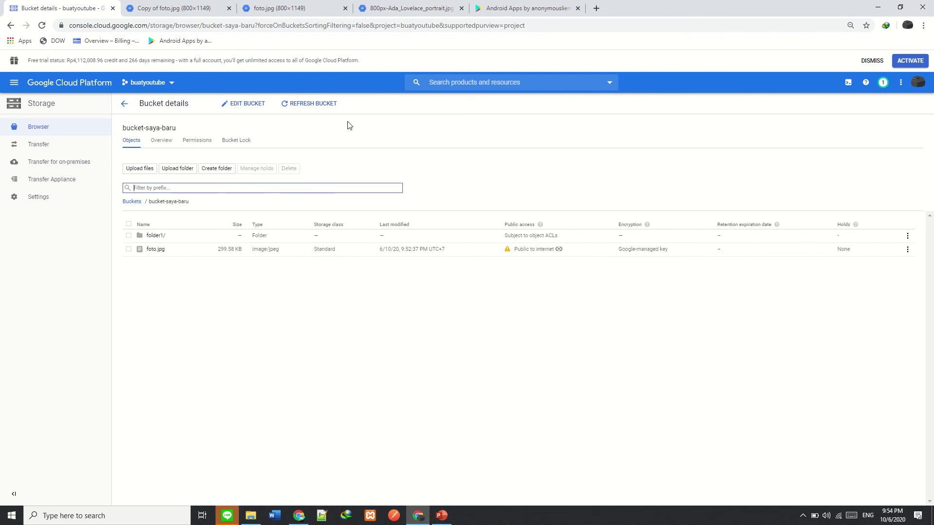
Switch to the open Google Play developer page and view the developer's list of Android apps.
click(497, 8)
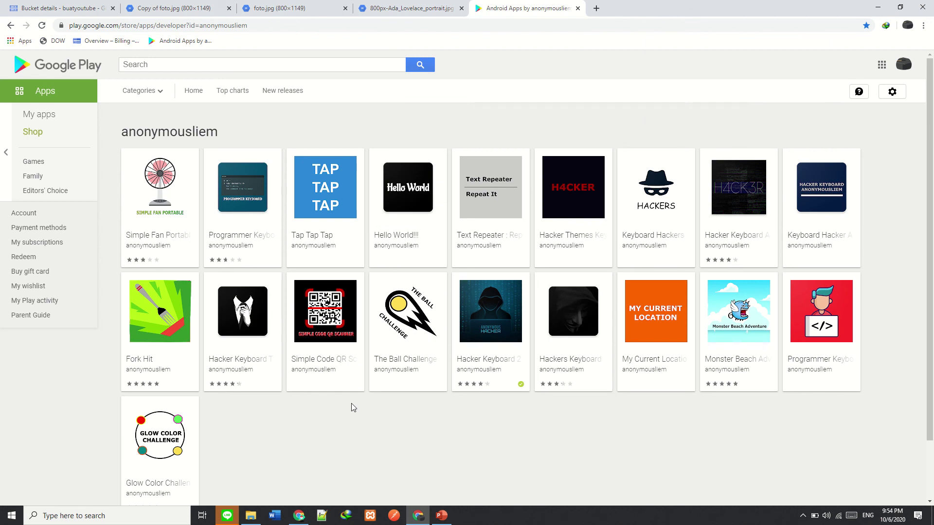
drag(186, 132, 180, 133)
click(180, 136)
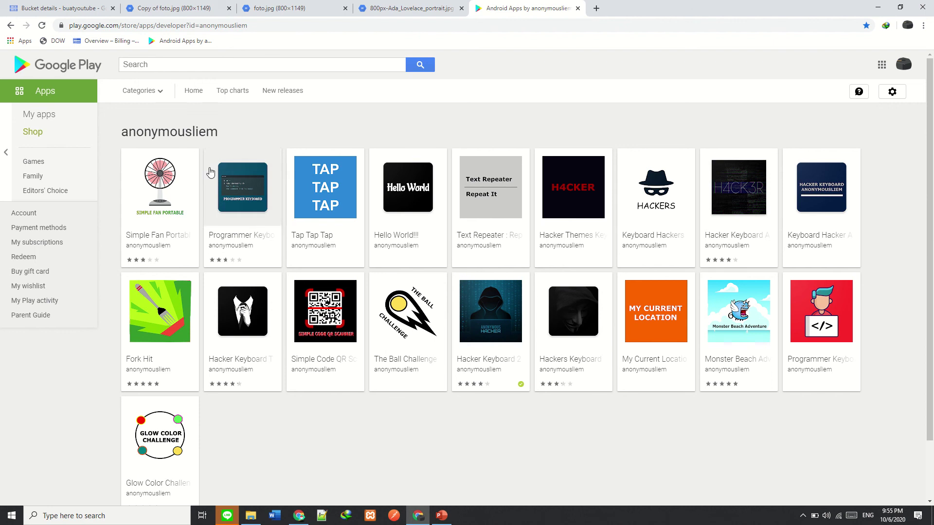